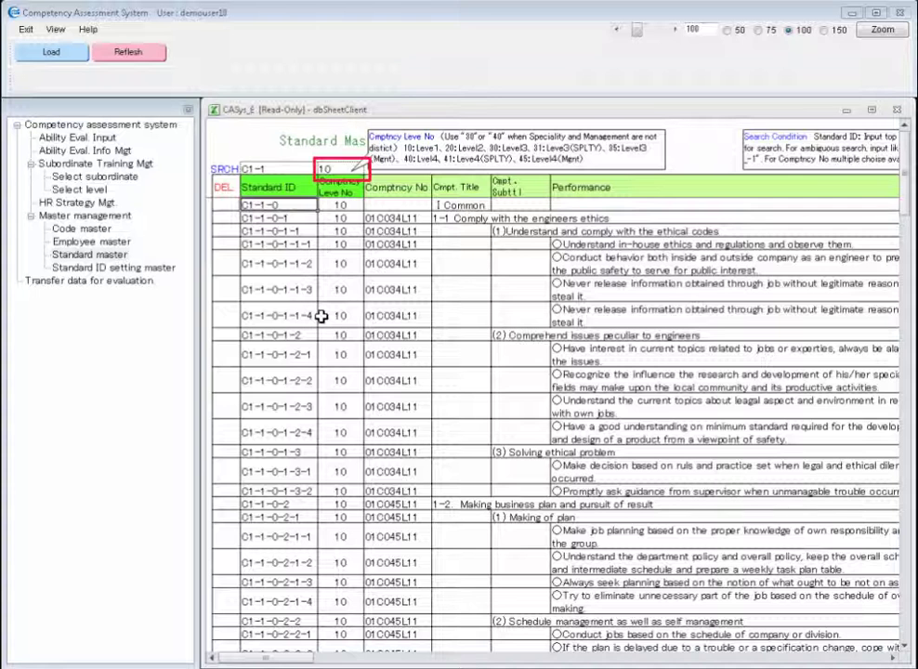
Set the search competency level to 20, load the matching C1-1 standards and look through the list
{"action": "double_click", "coordinate": [336, 172]}
{"action": "left_click_drag", "start_coordinate": [337, 171], "coordinate": [307, 167]}
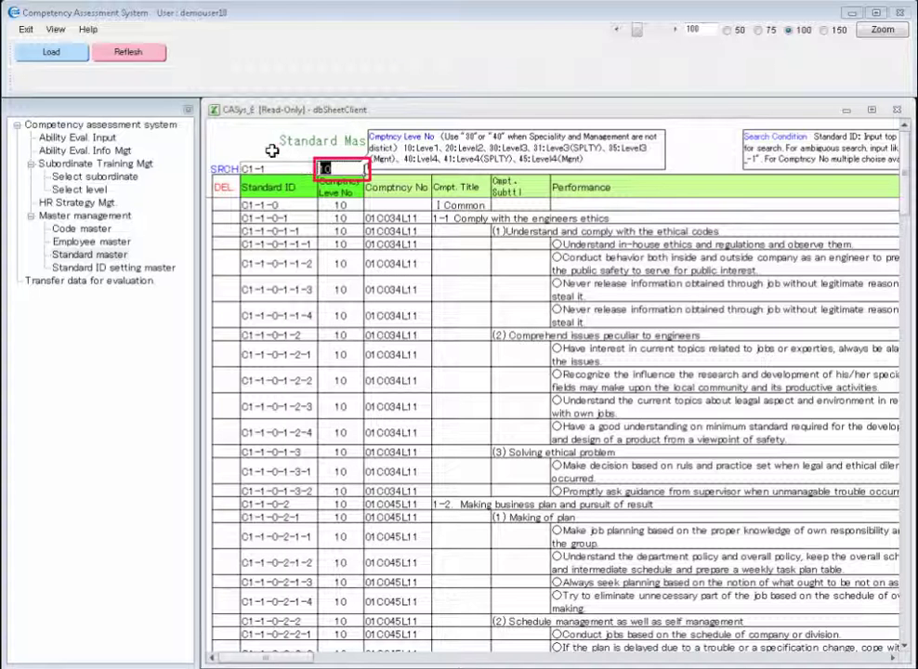
{"action": "type", "text": "20"}
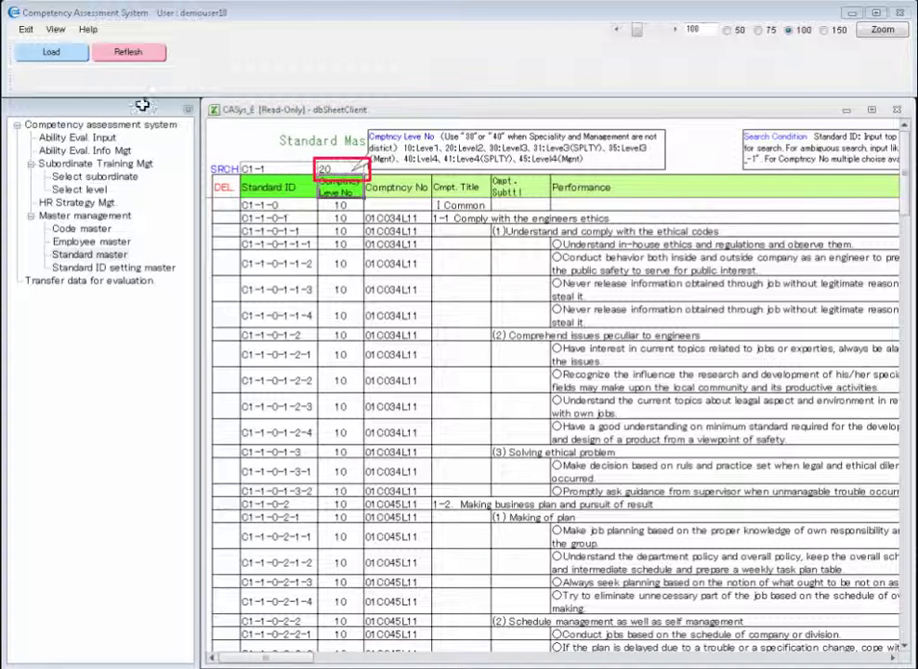
{"action": "left_click", "coordinate": [45, 49]}
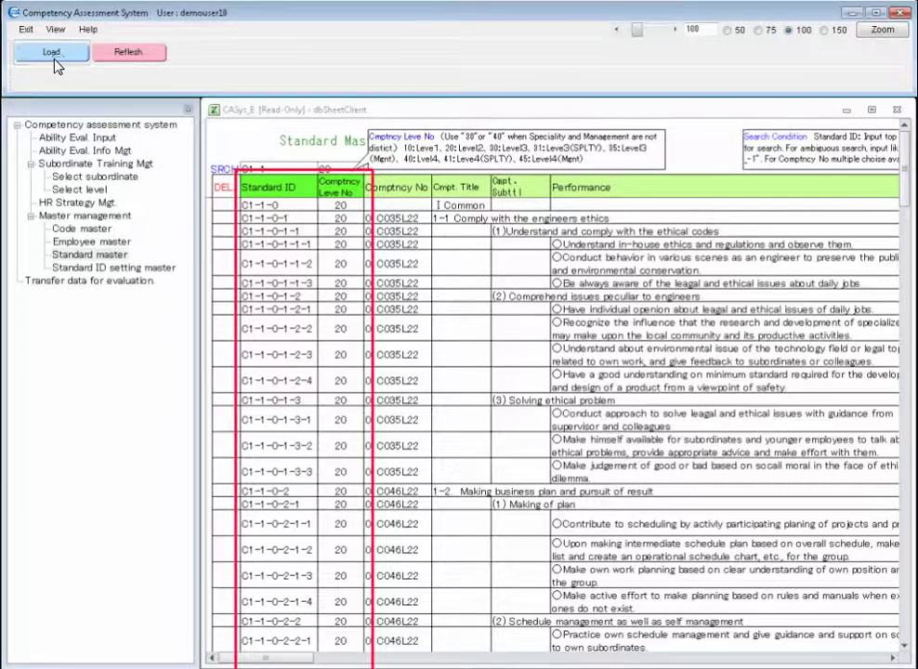
{"action": "scroll", "coordinate": [54, 60], "scroll_direction": "down", "scroll_amount": 3}
{"action": "scroll", "coordinate": [54, 60], "scroll_direction": "down", "scroll_amount": 2}
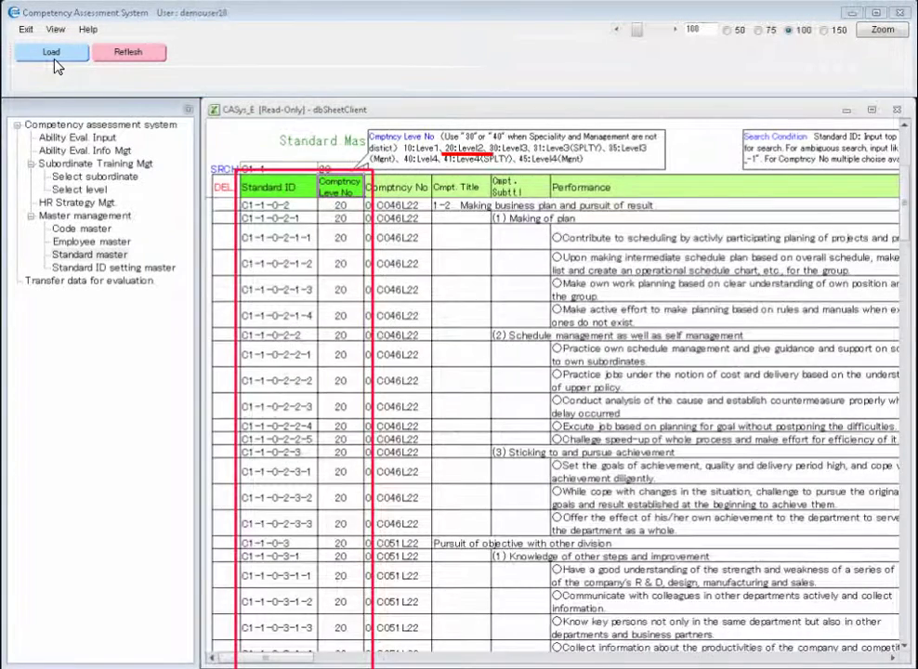
{"action": "scroll", "coordinate": [299, 376], "scroll_direction": "down", "scroll_amount": 12}
{"action": "scroll", "coordinate": [299, 376], "scroll_direction": "up", "scroll_amount": 10}
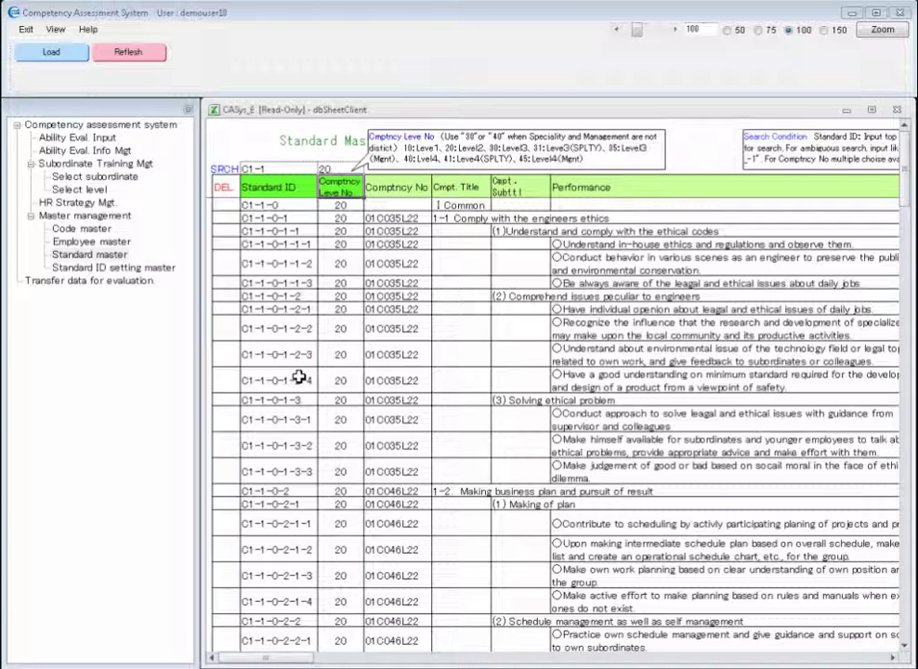
Copy the standard ID C1-1-0-1-2 into the search condition and load the matching standards
{"action": "left_click", "coordinate": [307, 296]}
{"action": "key", "text": "ctrl+c"}
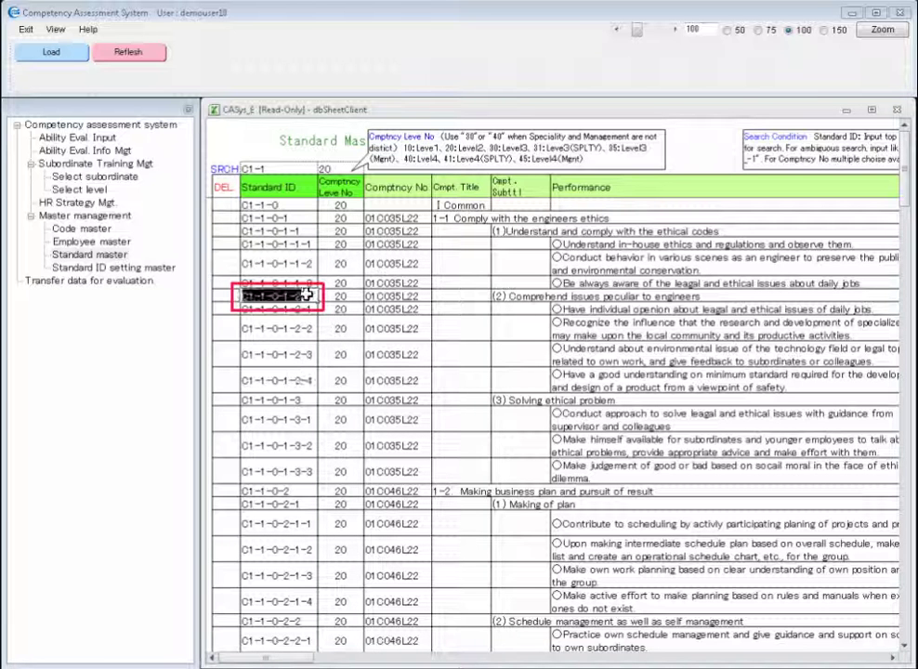
{"action": "left_click", "coordinate": [236, 289]}
{"action": "double_click", "coordinate": [277, 170]}
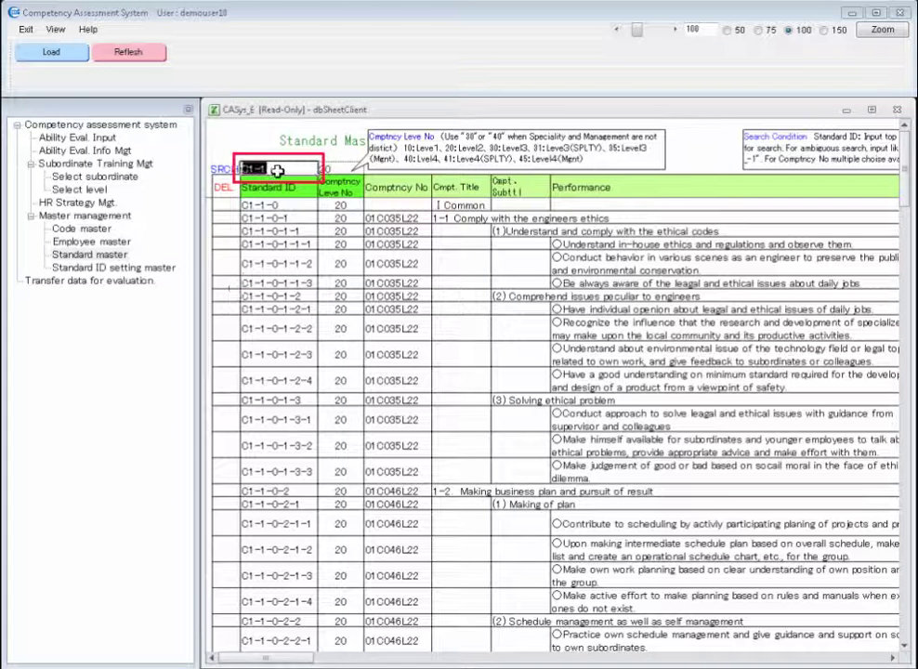
{"action": "key", "text": "ctrl+v"}
{"action": "key", "text": "Return"}
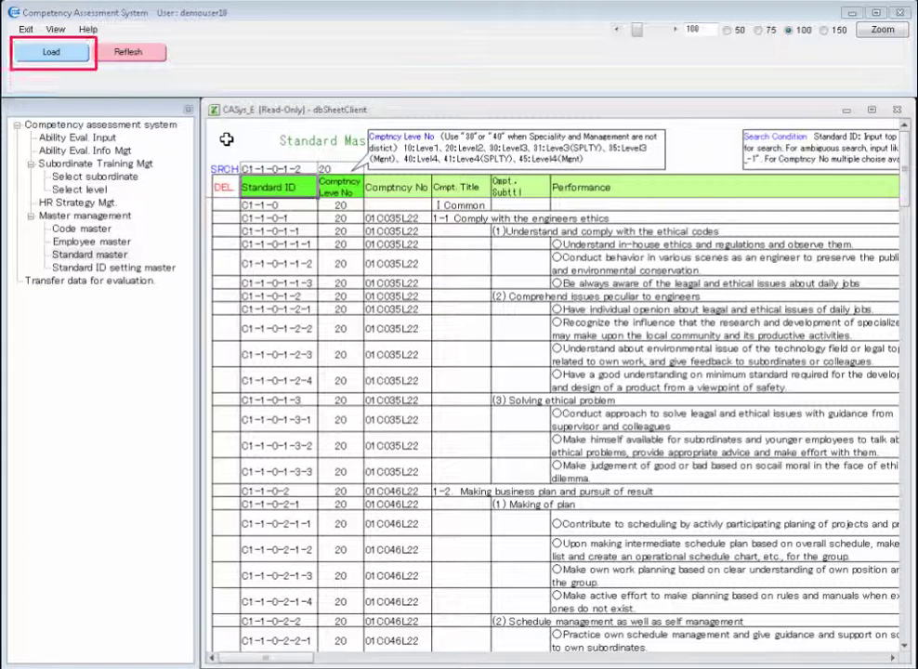
{"action": "left_click", "coordinate": [51, 53]}
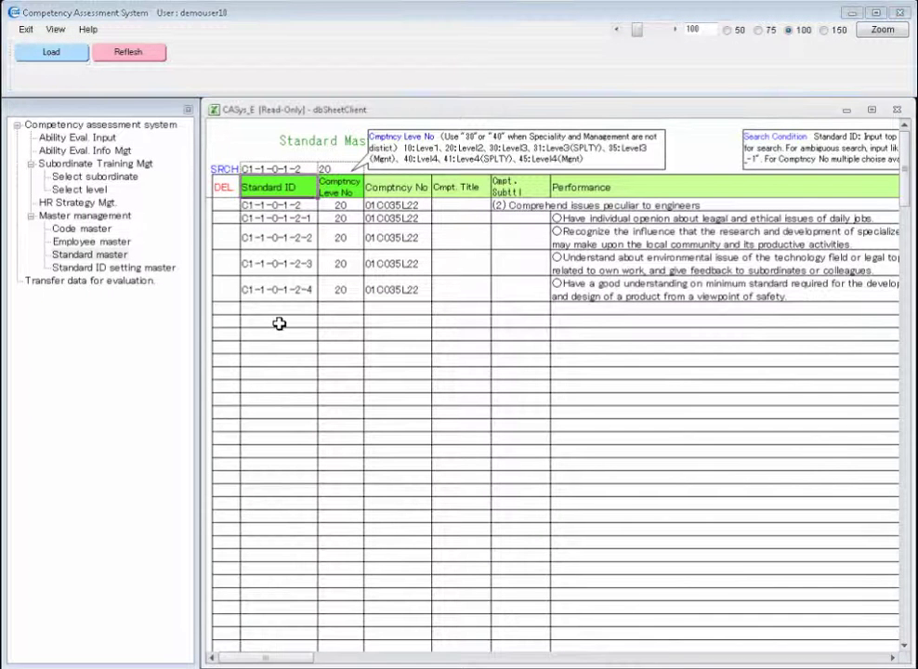
Add a row C1-1-0-1-2-5 below the last standard, with competency level 20 and competency number 01C035L22 copied from the row above
{"action": "left_click", "coordinate": [279, 289]}
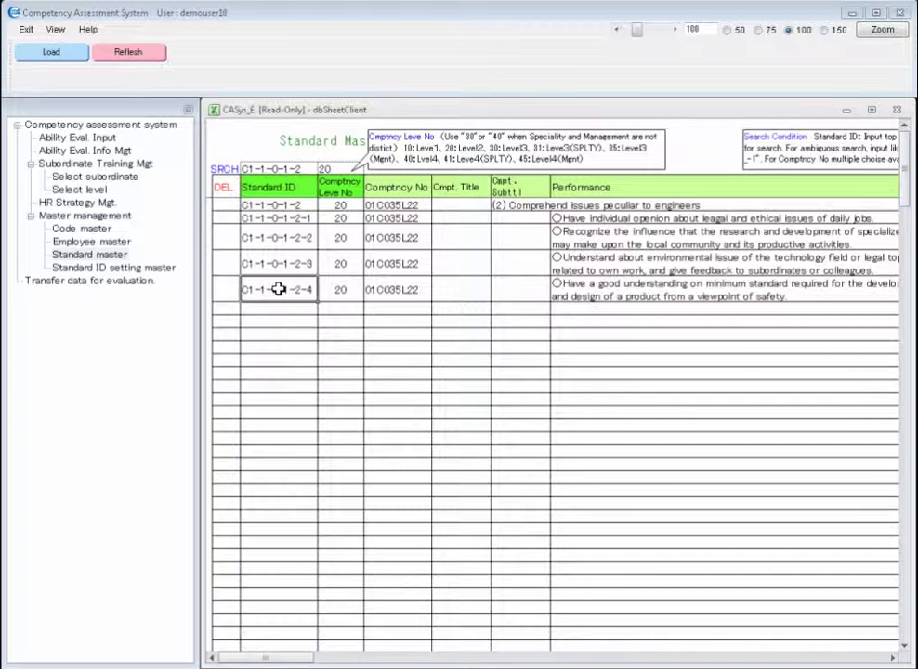
{"action": "left_click_drag", "start_coordinate": [319, 299], "coordinate": [381, 293]}
{"action": "key", "text": "ctrl+c"}
{"action": "left_click", "coordinate": [348, 307]}
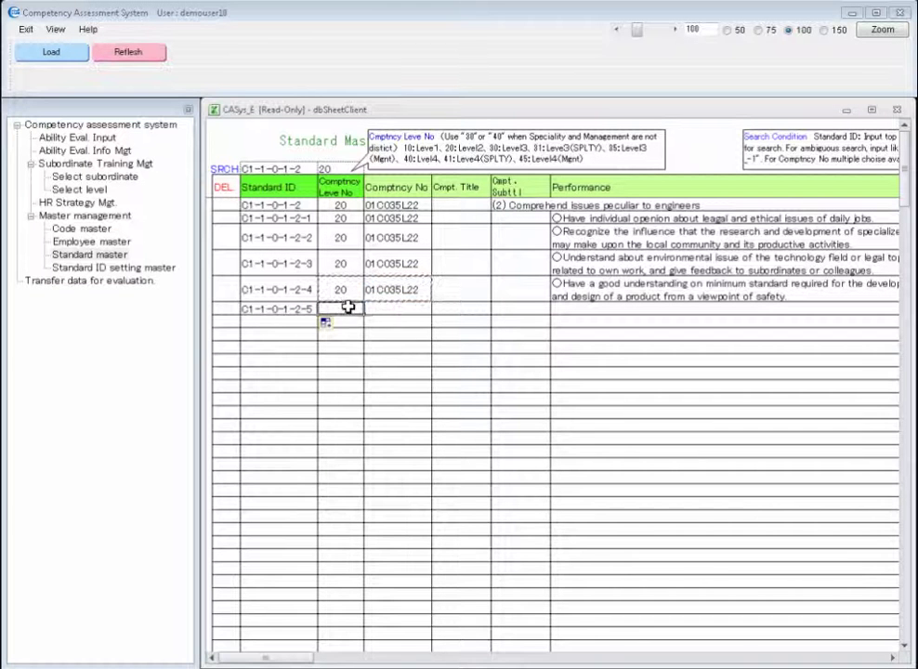
{"action": "key", "text": "ctrl+v"}
Enter "test test test" as the performance of C1-1-0-1-2-5 and refresh the standard master with the new row
{"action": "left_click", "coordinate": [576, 309]}
{"action": "type", "text": "test tes"}
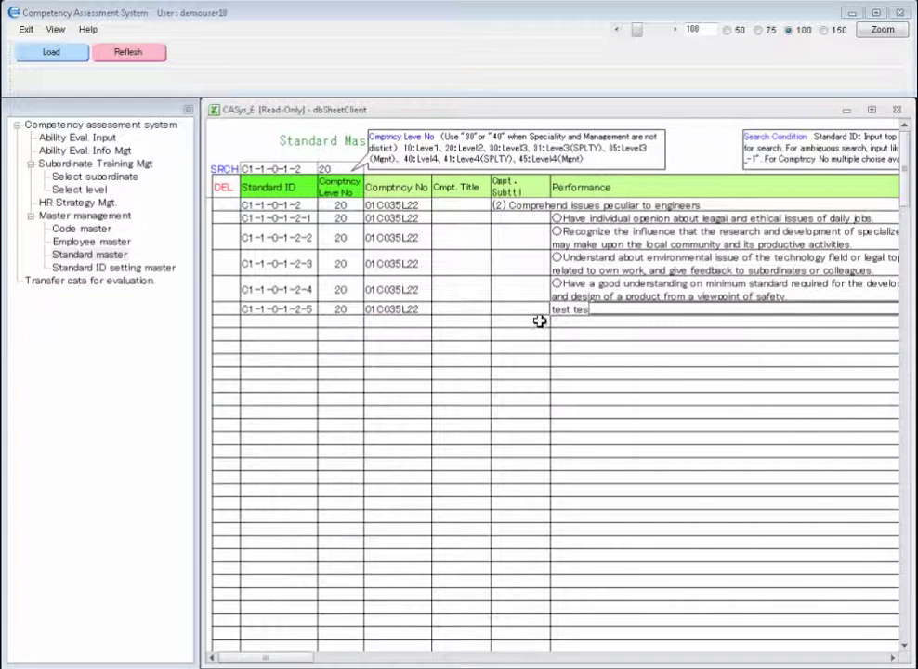
{"action": "type", "text": "t test"}
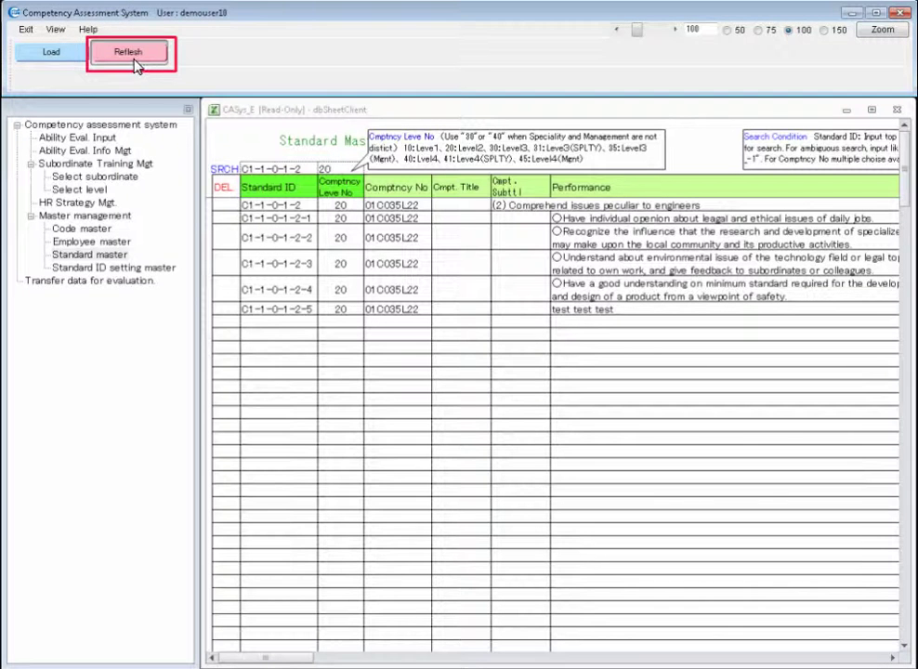
{"action": "left_click", "coordinate": [135, 55]}
{"action": "left_click", "coordinate": [451, 381]}
{"action": "left_click", "coordinate": [527, 384]}
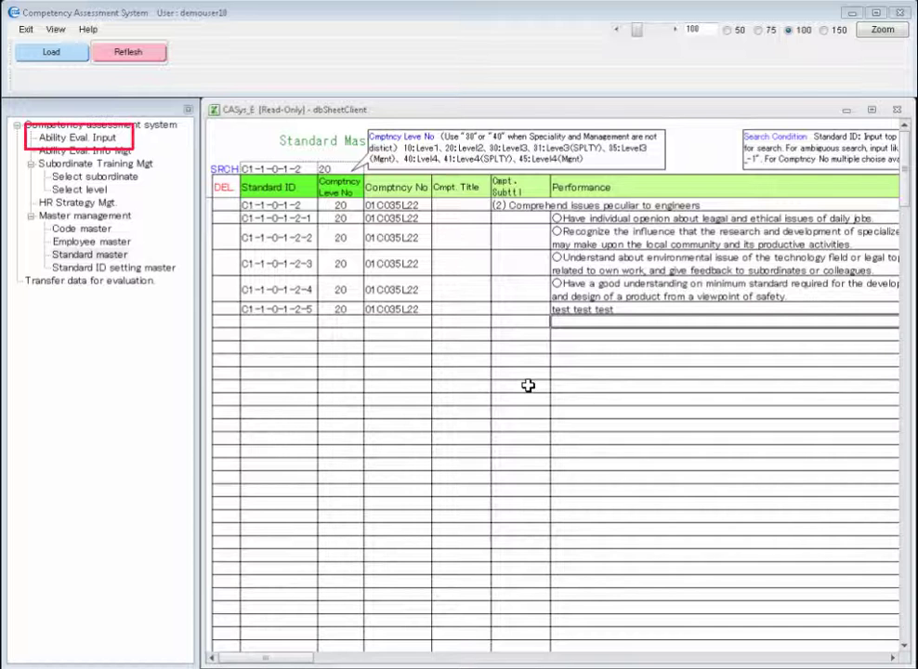
Open the ability evaluation input sheet
{"action": "left_click", "coordinate": [78, 138]}
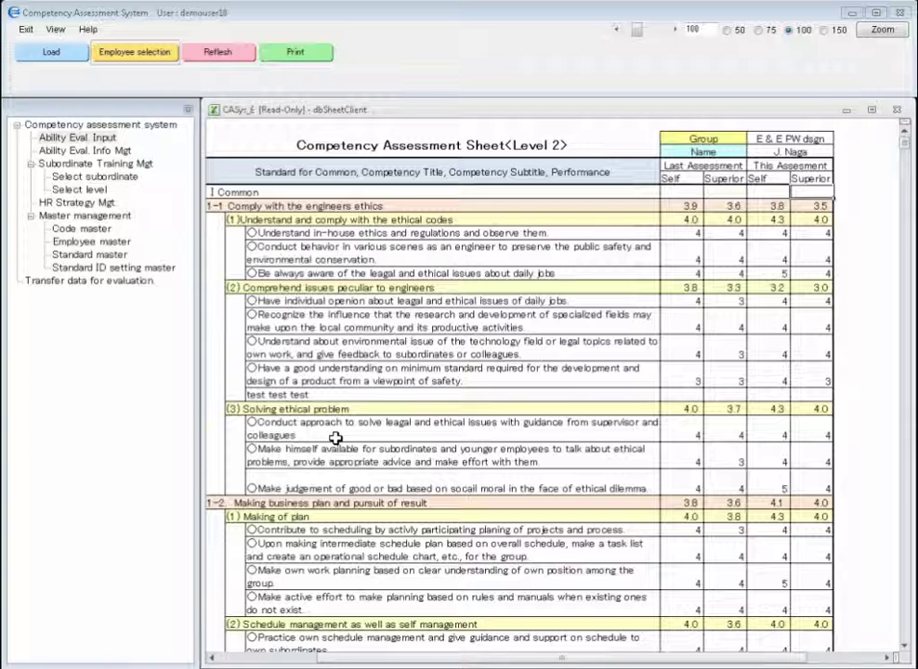
Try to edit the last self, last superior and current superior scores of the "Recognize the influence" performance row
{"action": "double_click", "coordinate": [681, 325]}
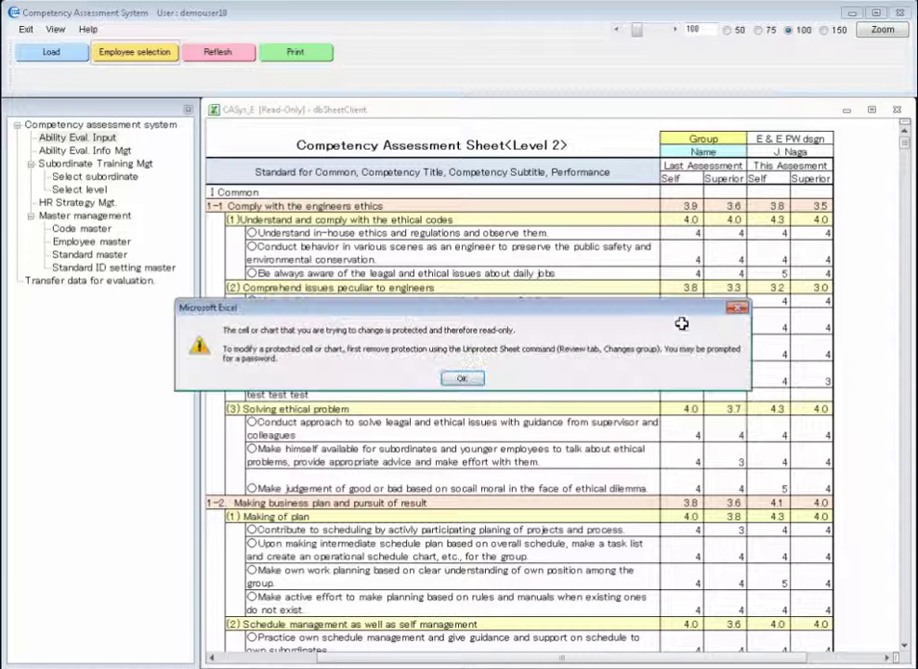
{"action": "left_click", "coordinate": [465, 378]}
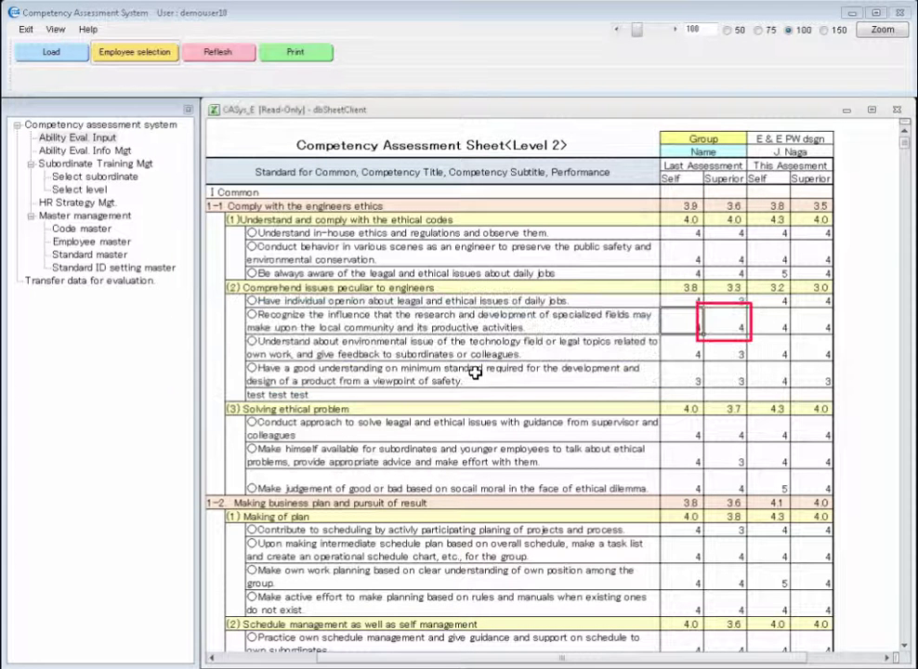
{"action": "double_click", "coordinate": [720, 330]}
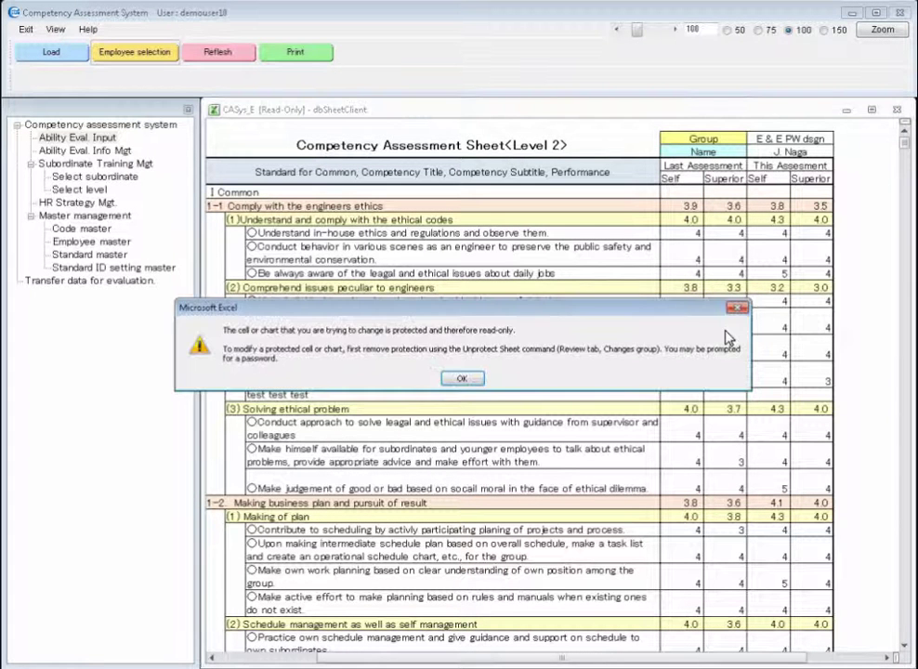
{"action": "left_click", "coordinate": [464, 378]}
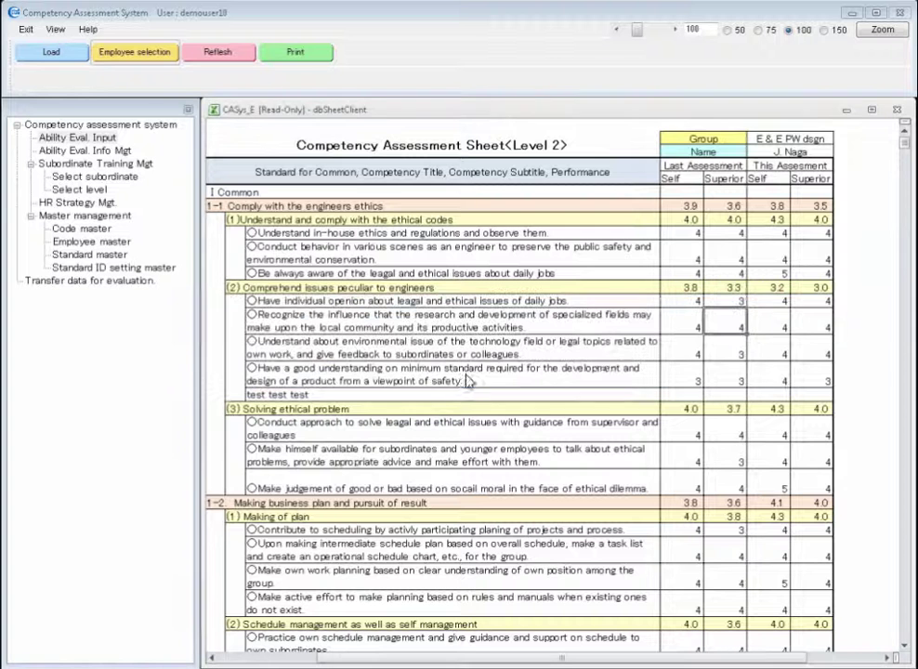
{"action": "double_click", "coordinate": [812, 320]}
{"action": "left_click", "coordinate": [462, 378]}
Try to set this assessment's self score for the "Recognize the influence" performance row to 7, and cancel the entry
{"action": "double_click", "coordinate": [760, 323]}
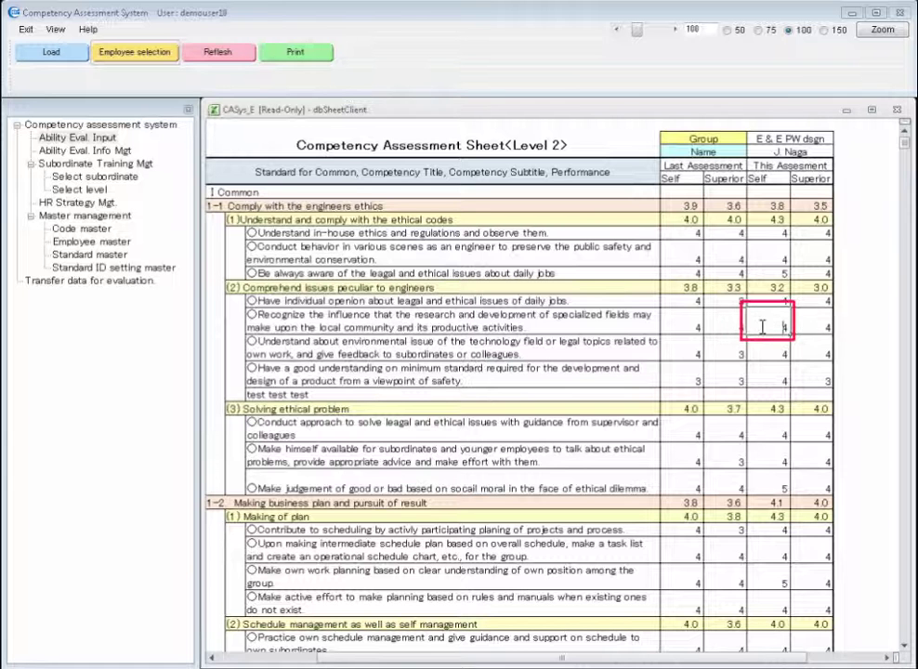
{"action": "left_click_drag", "start_coordinate": [771, 326], "coordinate": [749, 325]}
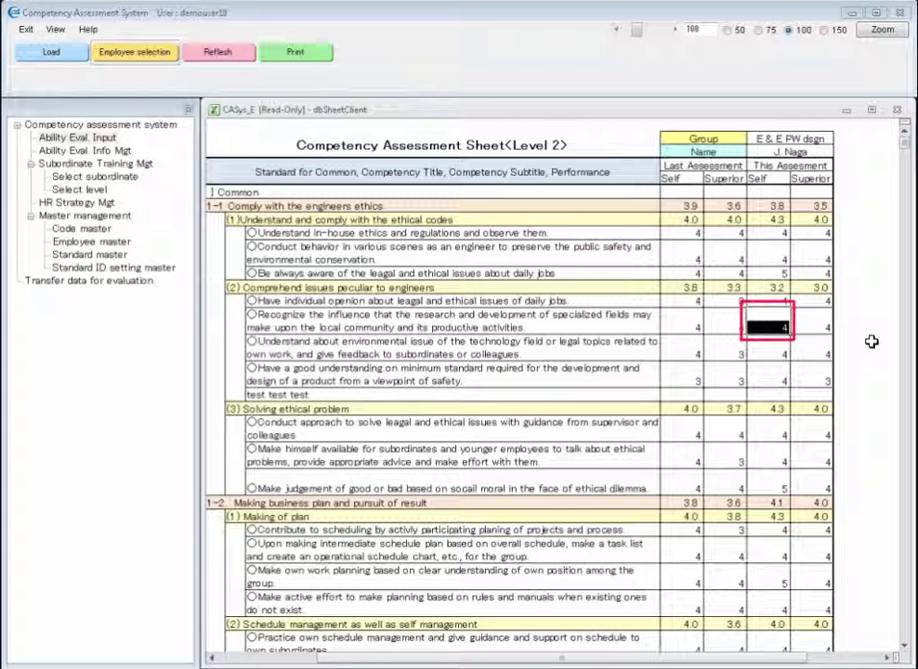
{"action": "type", "text": "7"}
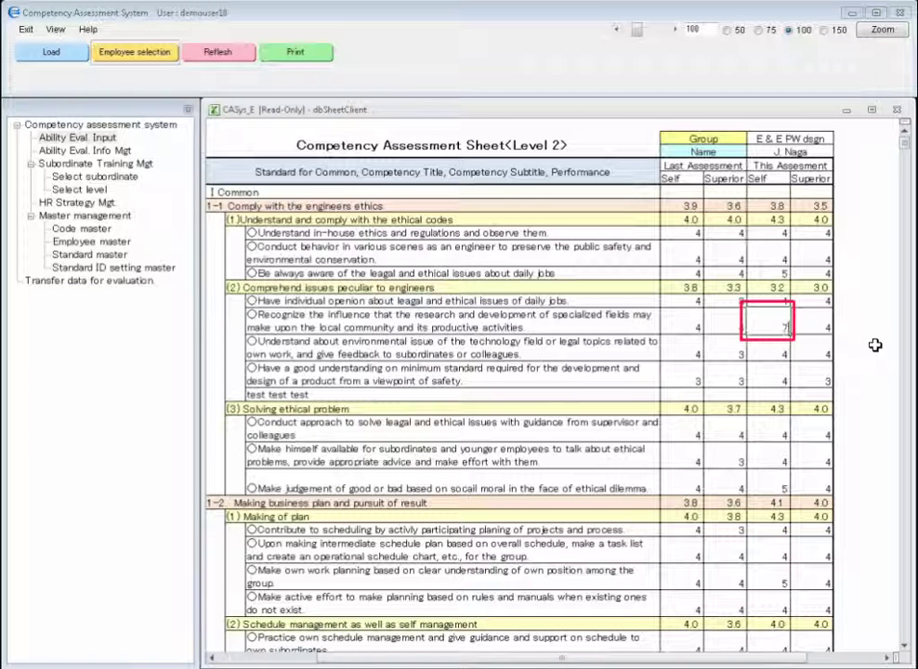
{"action": "key", "text": "Return"}
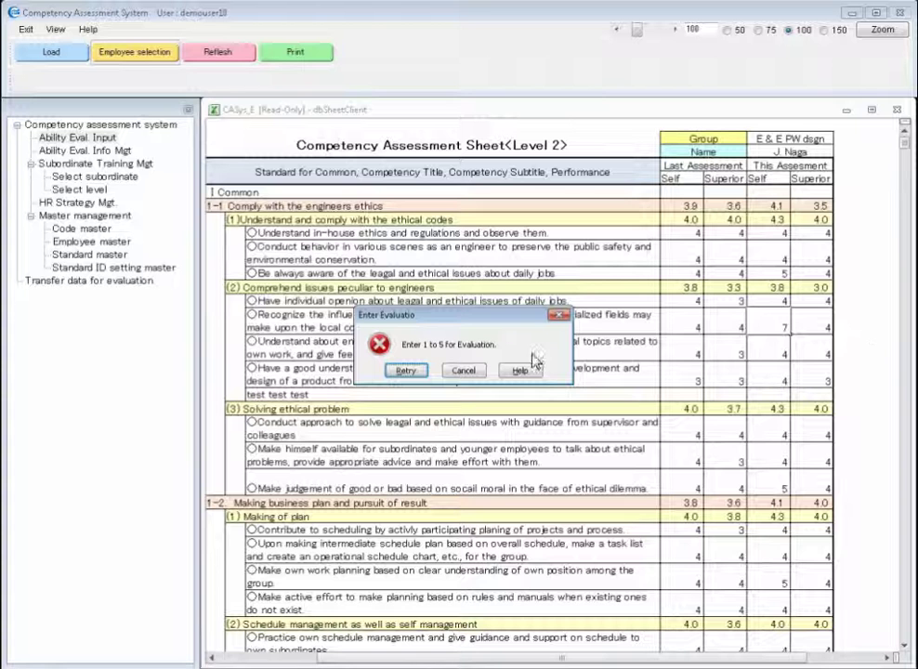
{"action": "left_click", "coordinate": [464, 371]}
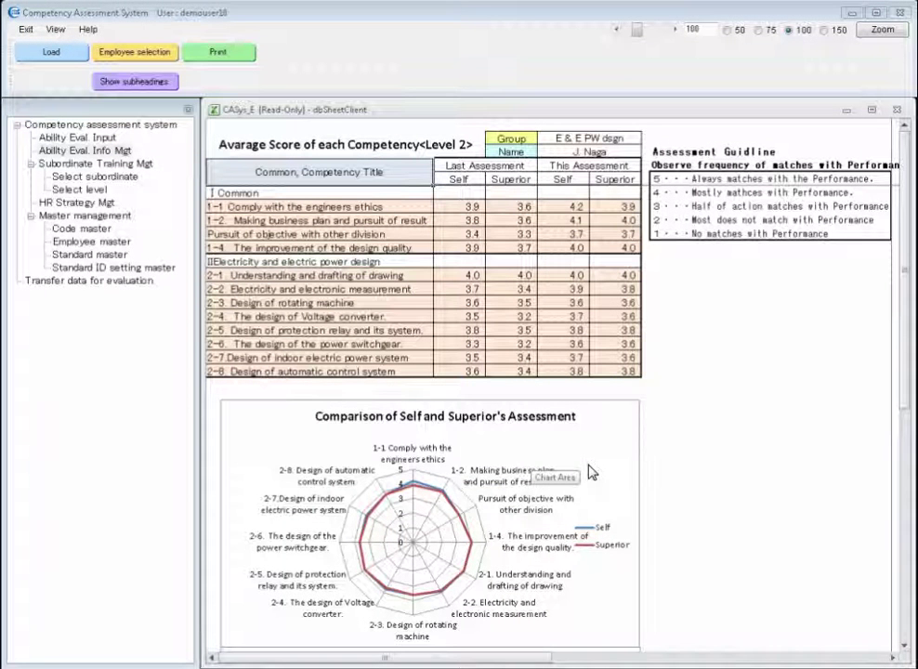
Examine the average competency scores and the radar charts comparing self with superior and last with this assessment
{"action": "scroll", "coordinate": [591, 473], "scroll_direction": "down", "scroll_amount": 4}
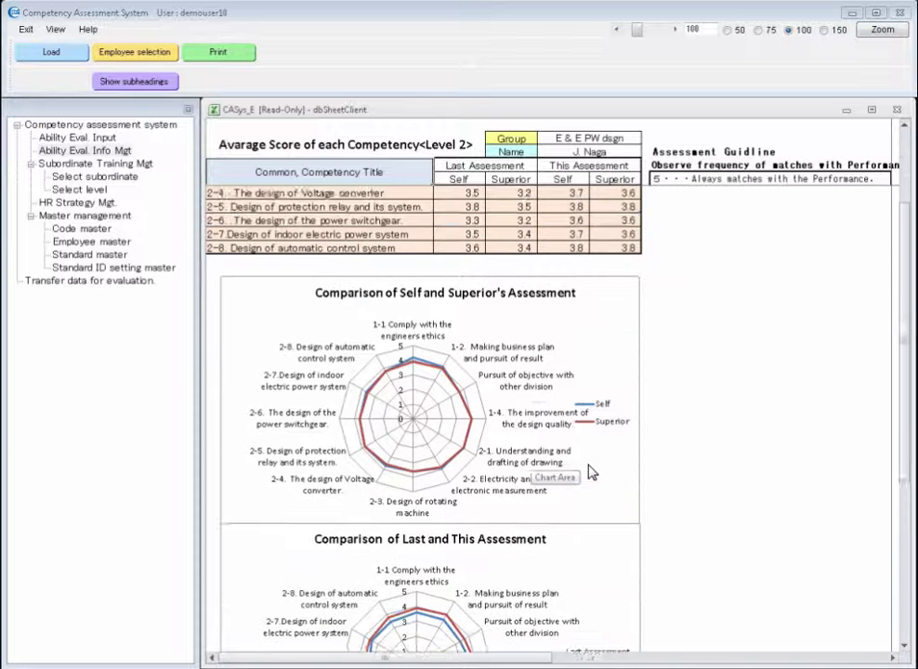
{"action": "scroll", "coordinate": [591, 473], "scroll_direction": "down", "scroll_amount": 2}
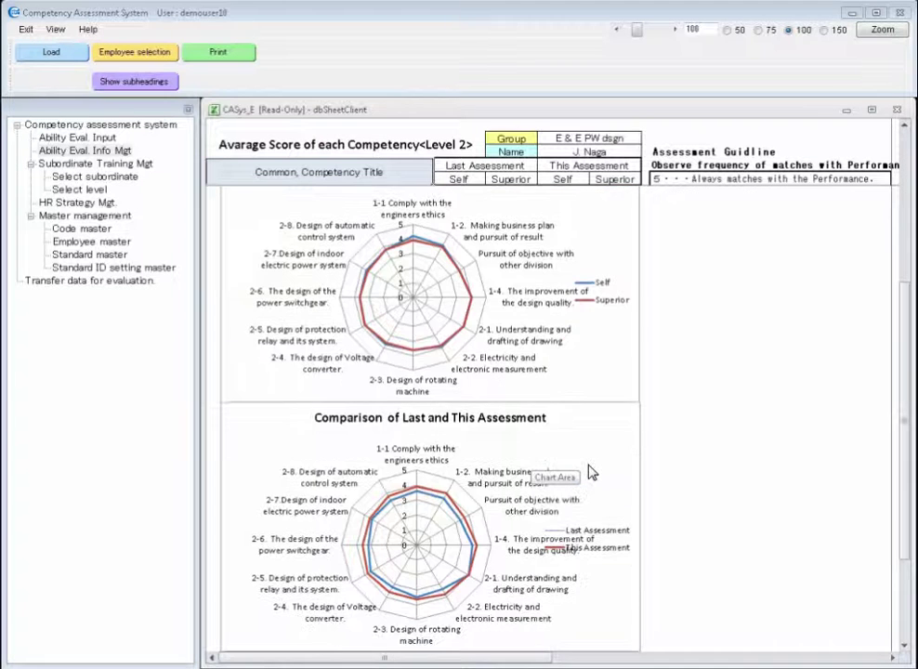
{"action": "scroll", "coordinate": [591, 473], "scroll_direction": "up", "scroll_amount": 3}
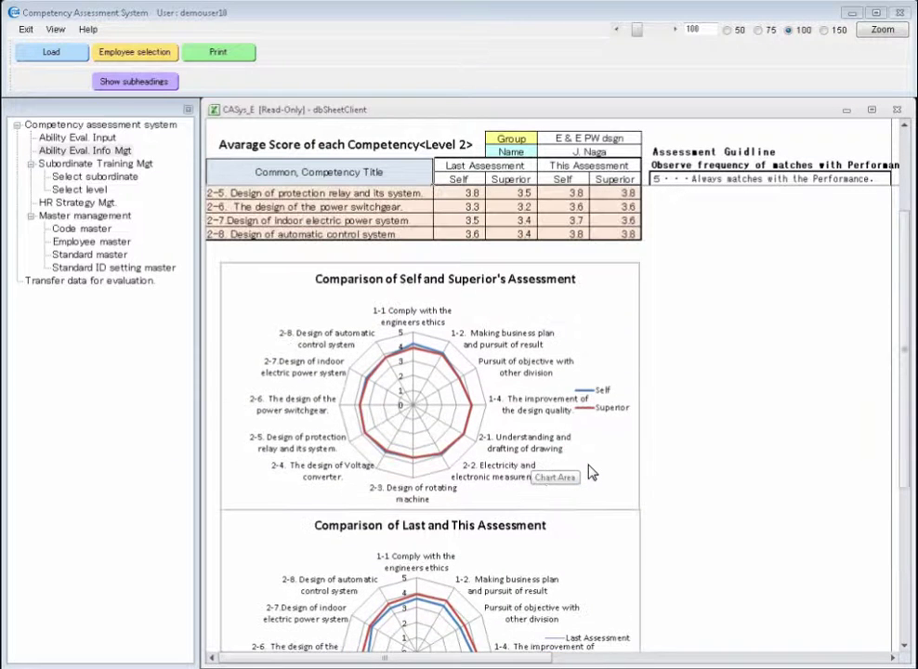
{"action": "scroll", "coordinate": [592, 473], "scroll_direction": "down", "scroll_amount": 1}
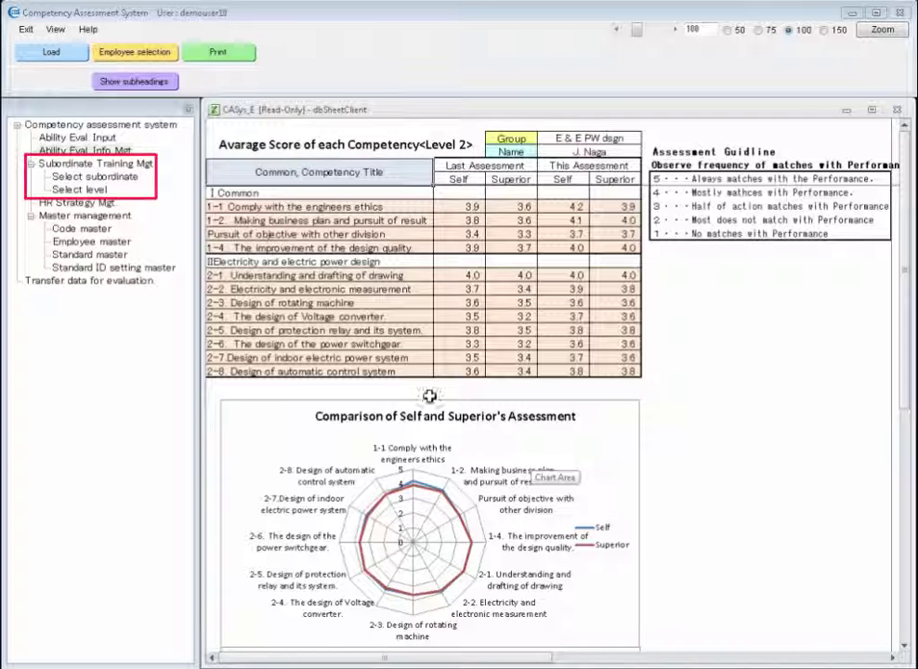
Examine the selected subordinate's score mapping and competency balance charts, and open the average scores by level
{"action": "left_click", "coordinate": [126, 179]}
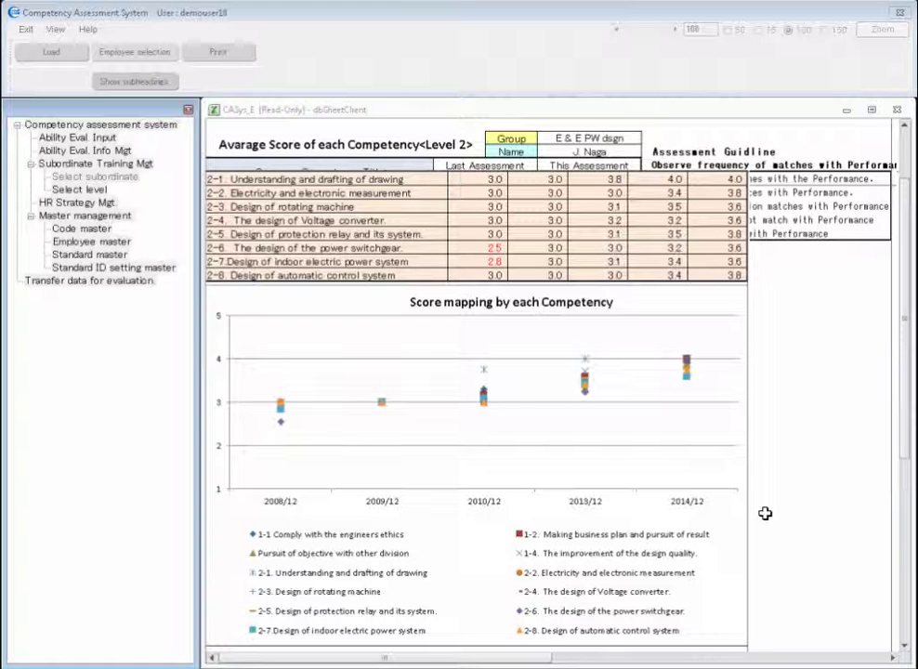
{"action": "scroll", "coordinate": [765, 513], "scroll_direction": "down", "scroll_amount": 6}
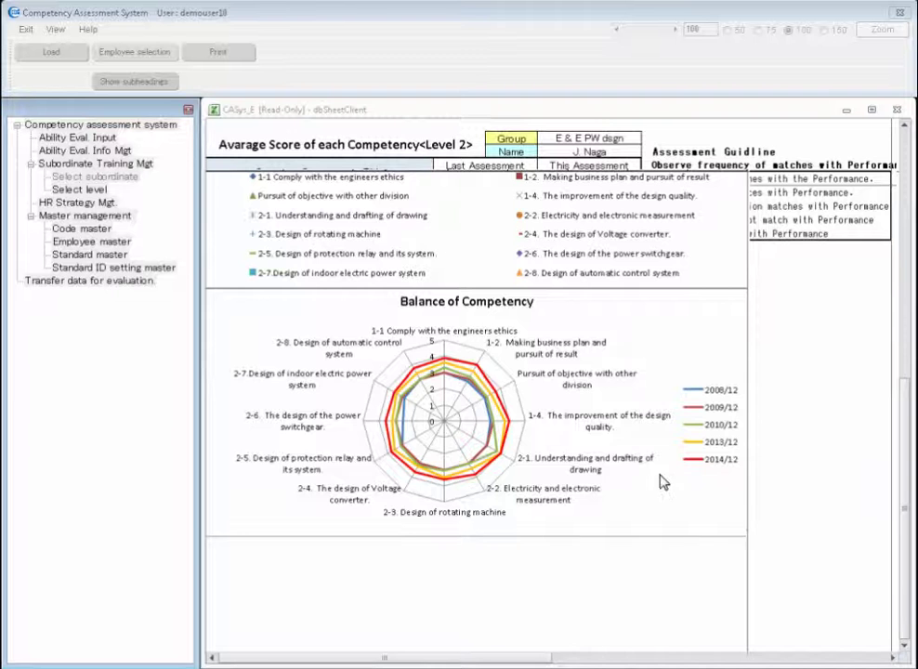
{"action": "scroll", "coordinate": [662, 481], "scroll_direction": "up", "scroll_amount": 8}
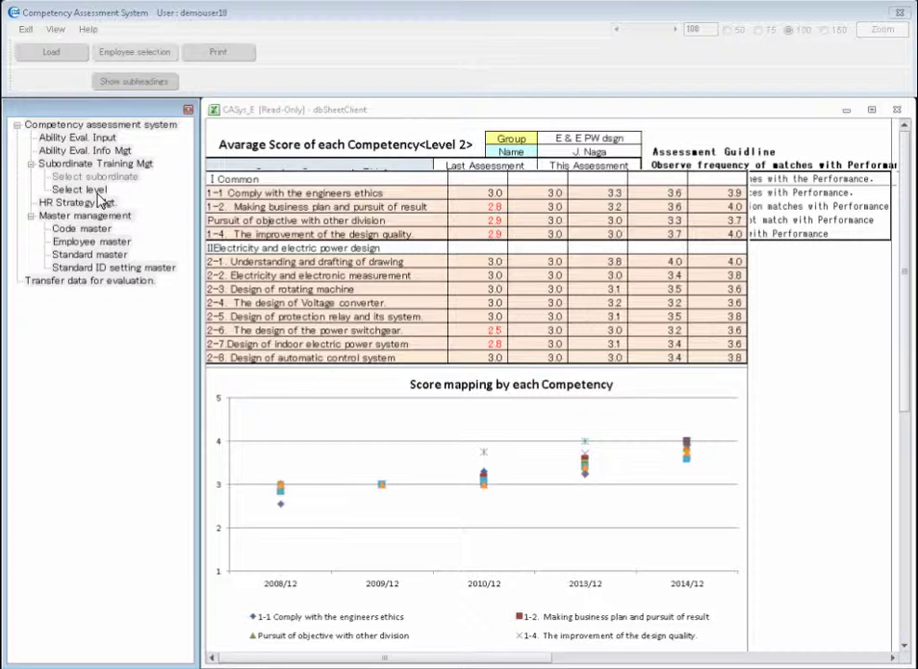
{"action": "left_click", "coordinate": [98, 194]}
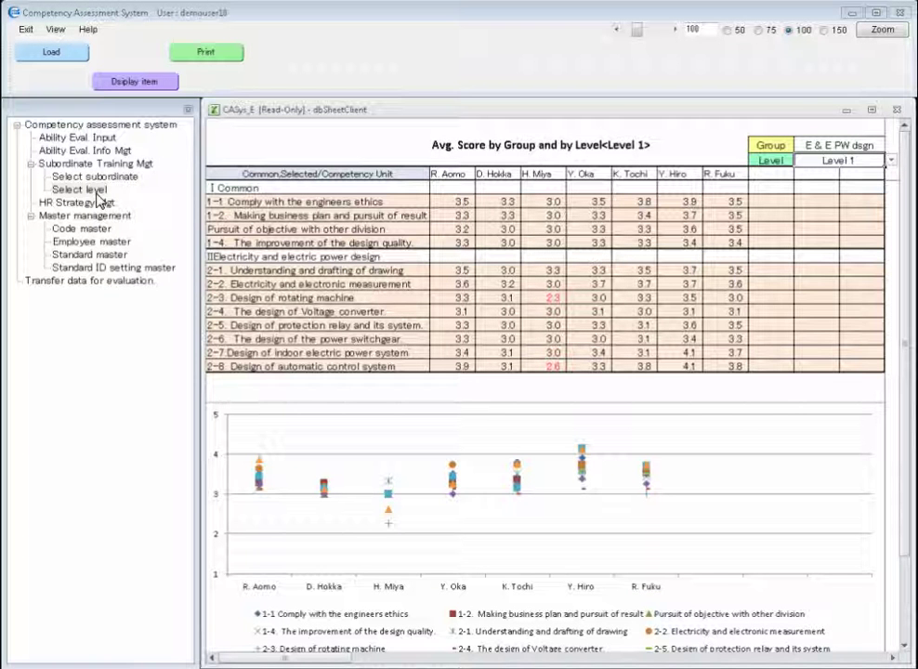
Open the HR strategy management view and examine the competency level histograms and sufficiency rates for each division
{"action": "left_click", "coordinate": [103, 202]}
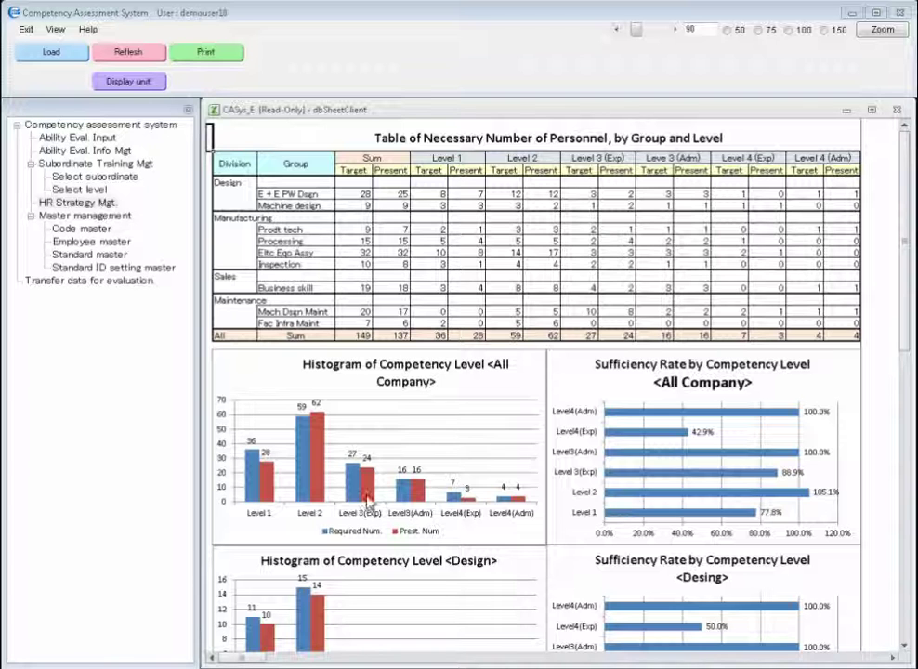
{"action": "scroll", "coordinate": [484, 511], "scroll_direction": "down", "scroll_amount": 10}
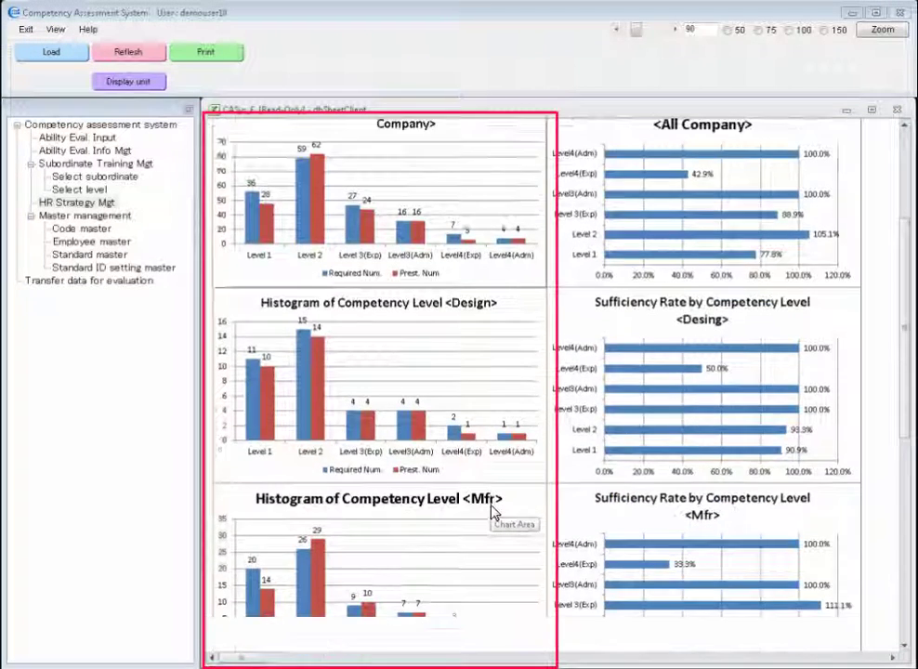
{"action": "scroll", "coordinate": [492, 512], "scroll_direction": "down", "scroll_amount": 4}
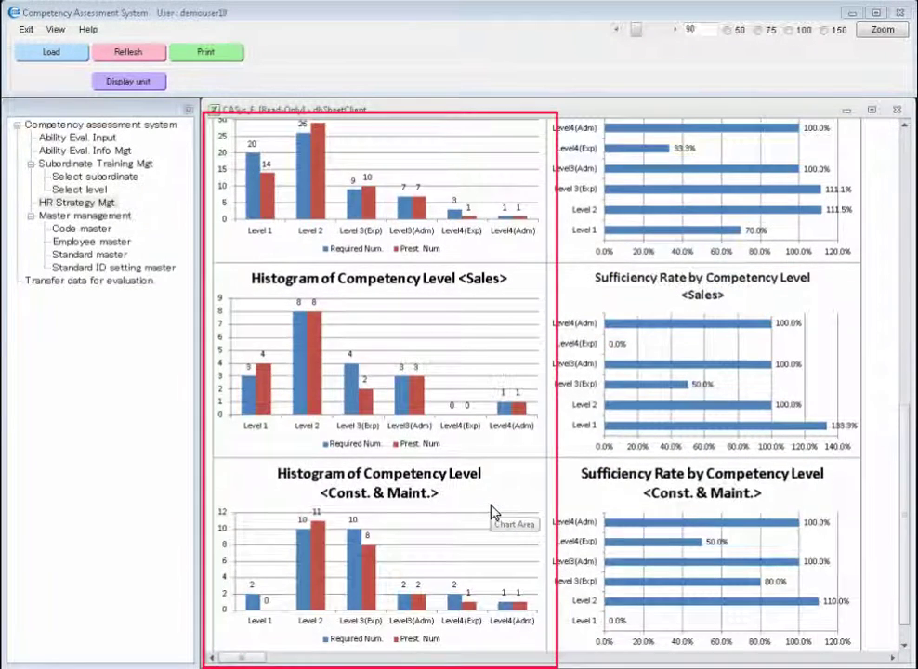
Open the Level 1 average scores by competency unit for the E + E PW Dsgn group, and examine the table and score distribution chart
{"action": "scroll", "coordinate": [492, 512], "scroll_direction": "up", "scroll_amount": 3}
{"action": "scroll", "coordinate": [493, 512], "scroll_direction": "up", "scroll_amount": 1}
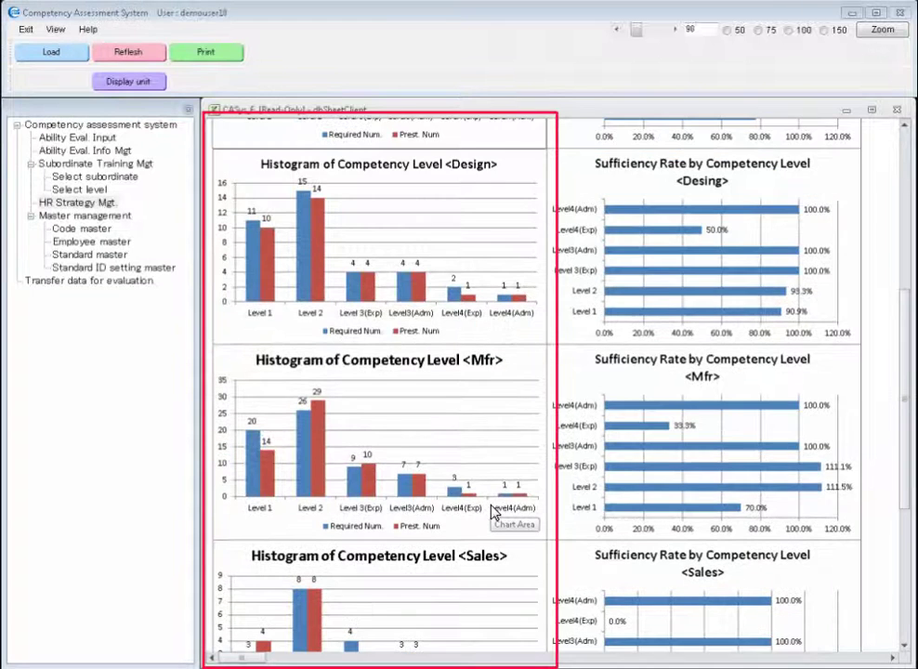
{"action": "scroll", "coordinate": [493, 512], "scroll_direction": "up", "scroll_amount": 2}
{"action": "scroll", "coordinate": [493, 512], "scroll_direction": "up", "scroll_amount": 1}
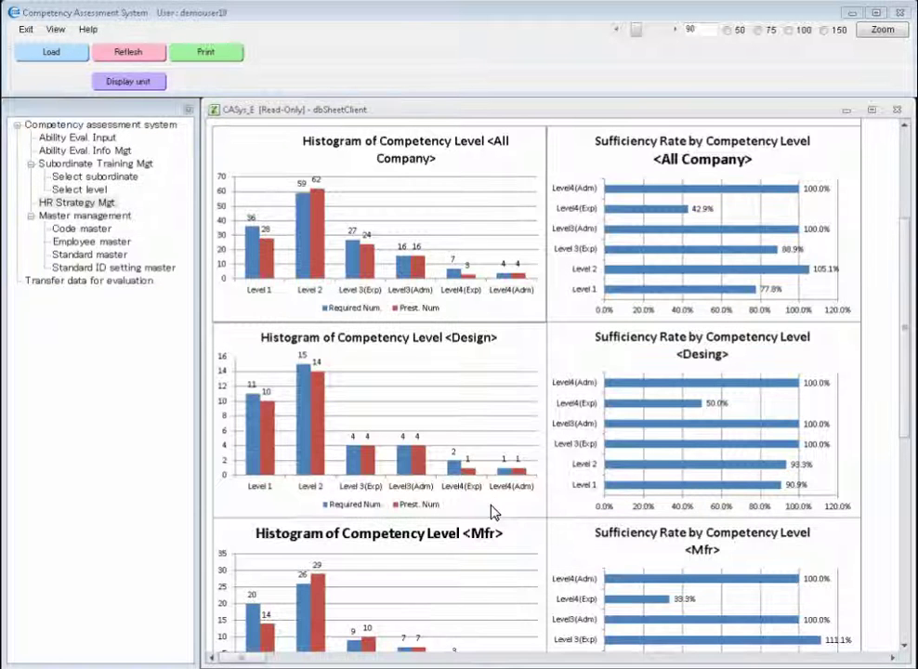
{"action": "scroll", "coordinate": [493, 512], "scroll_direction": "up", "scroll_amount": 5}
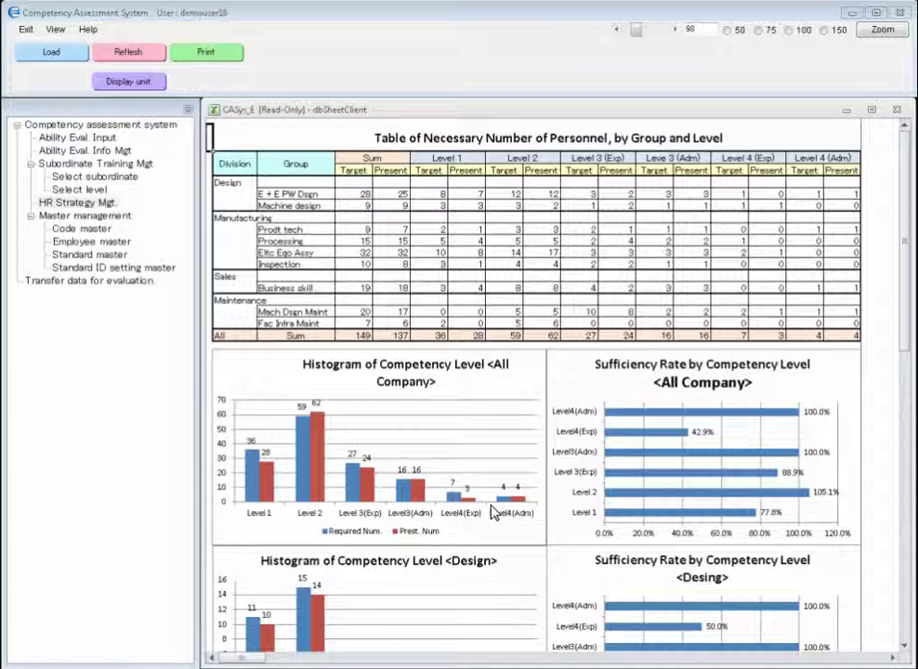
{"action": "left_click", "coordinate": [471, 194]}
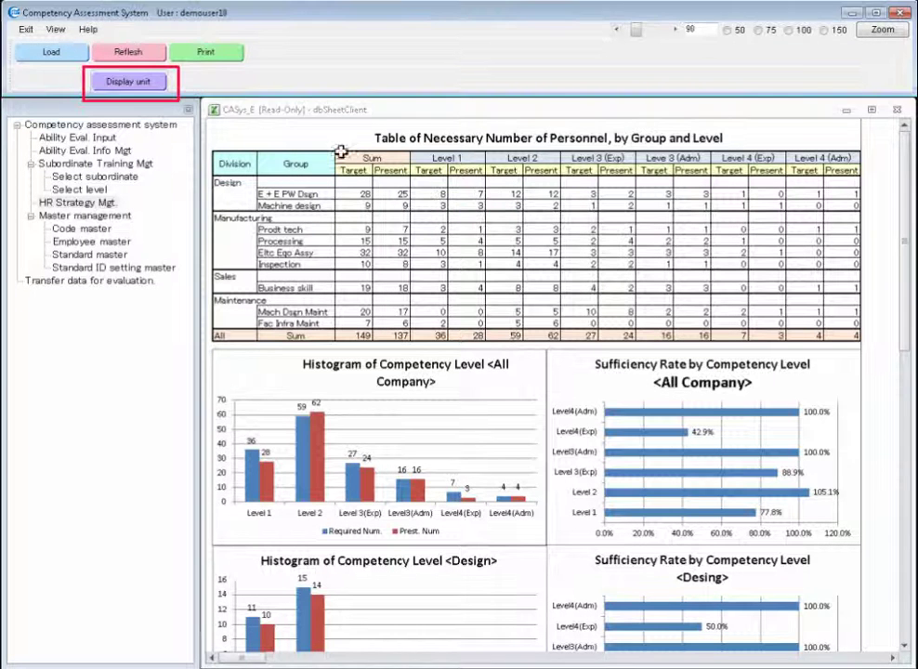
{"action": "left_click", "coordinate": [130, 81]}
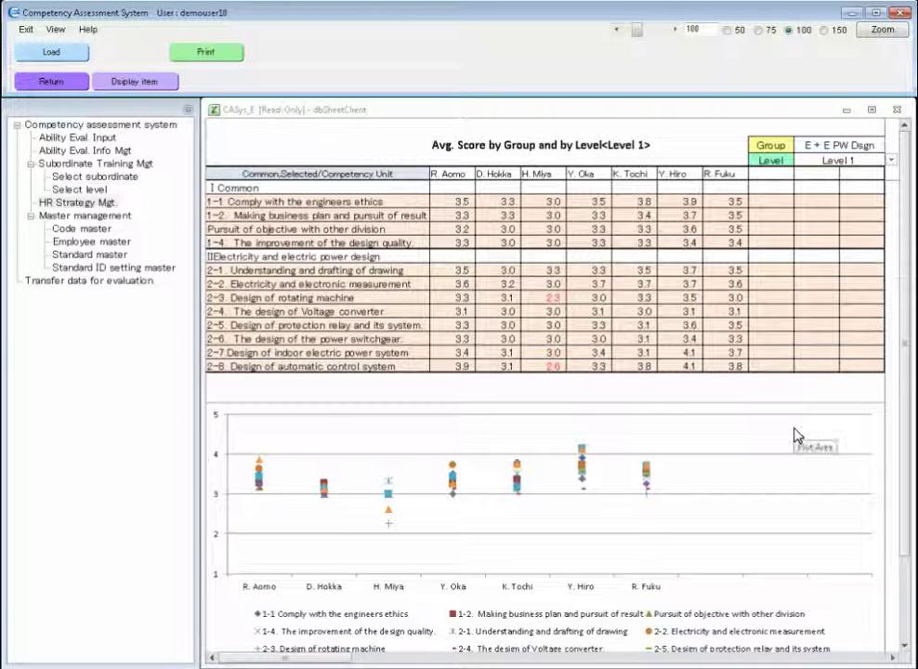
{"action": "scroll", "coordinate": [797, 437], "scroll_direction": "down", "scroll_amount": 4}
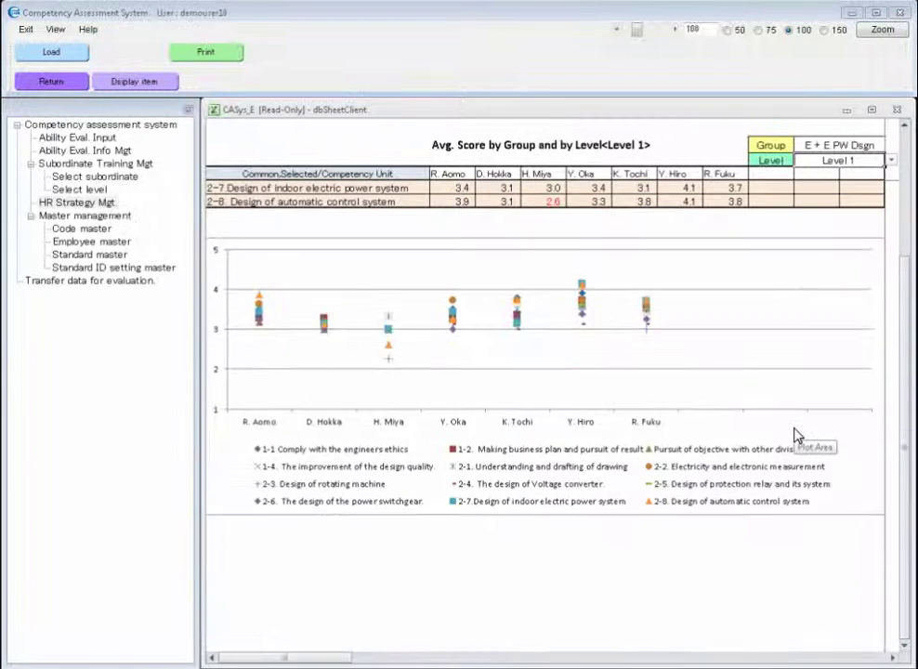
{"action": "scroll", "coordinate": [797, 437], "scroll_direction": "up", "scroll_amount": 4}
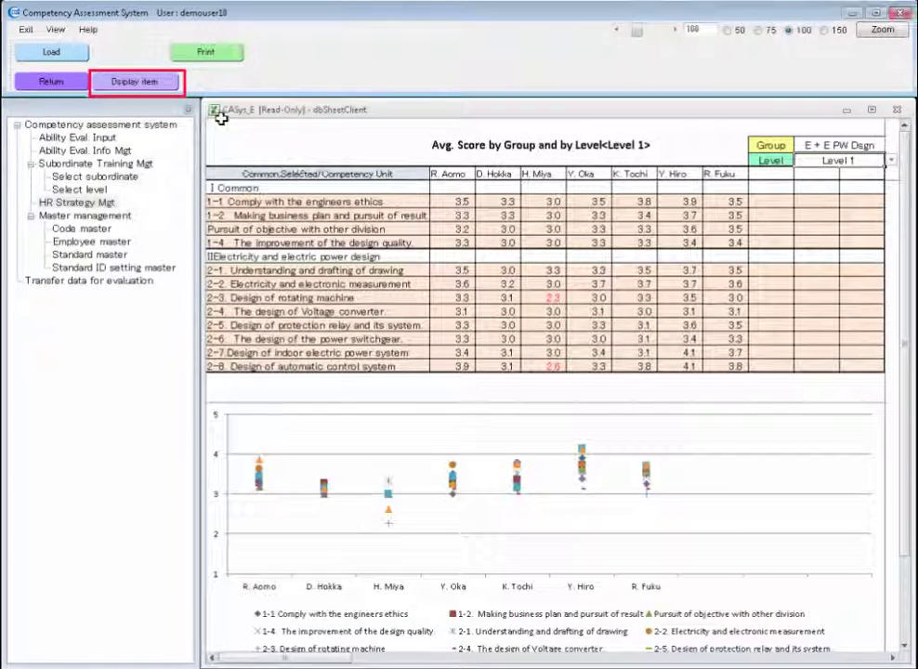
Break the group's Level 1 averages down by competency title and examine each member's scores through the whole list
{"action": "left_click", "coordinate": [131, 82]}
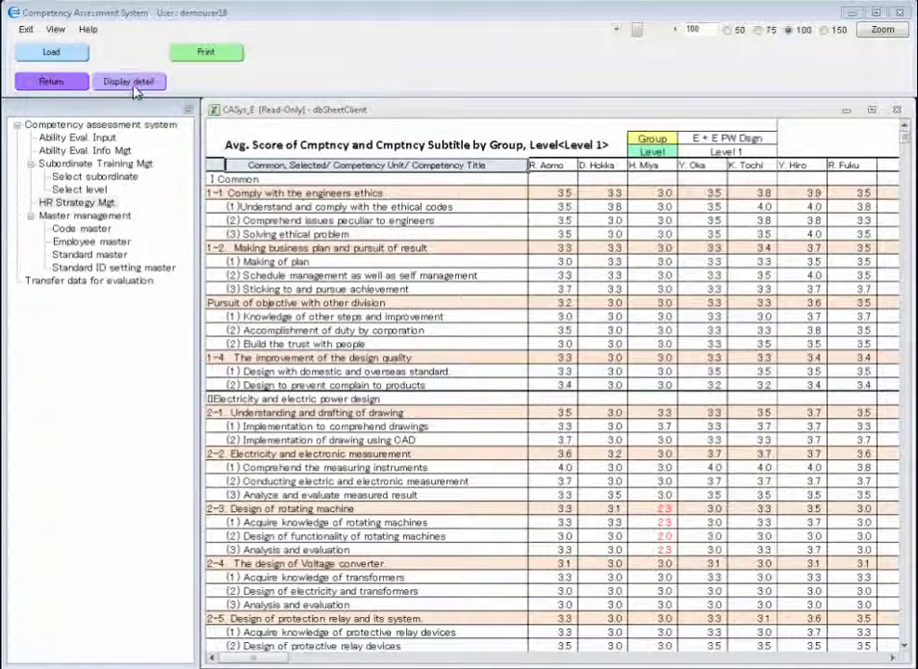
{"action": "scroll", "coordinate": [520, 340], "scroll_direction": "down", "scroll_amount": 6}
{"action": "scroll", "coordinate": [597, 389], "scroll_direction": "down", "scroll_amount": 8}
{"action": "scroll", "coordinate": [597, 389], "scroll_direction": "up", "scroll_amount": 15}
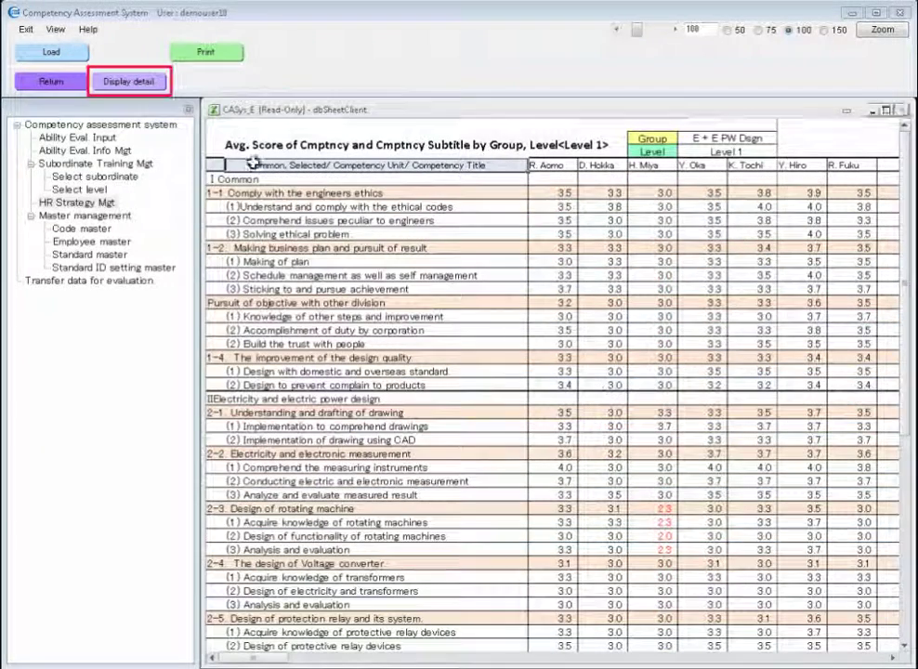
Open the detailed Level 1 assessment by performance standard and examine the group members' scores for each standard
{"action": "left_click", "coordinate": [146, 85]}
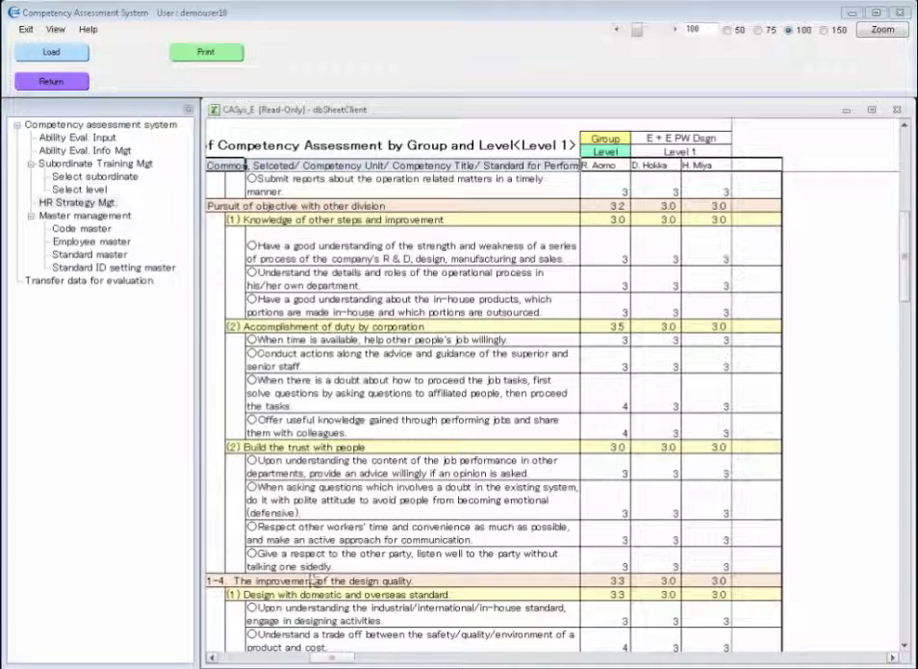
{"action": "left_click_drag", "start_coordinate": [334, 660], "coordinate": [231, 660]}
{"action": "scroll", "coordinate": [540, 428], "scroll_direction": "down", "scroll_amount": 1}
{"action": "scroll", "coordinate": [539, 428], "scroll_direction": "down", "scroll_amount": 15}
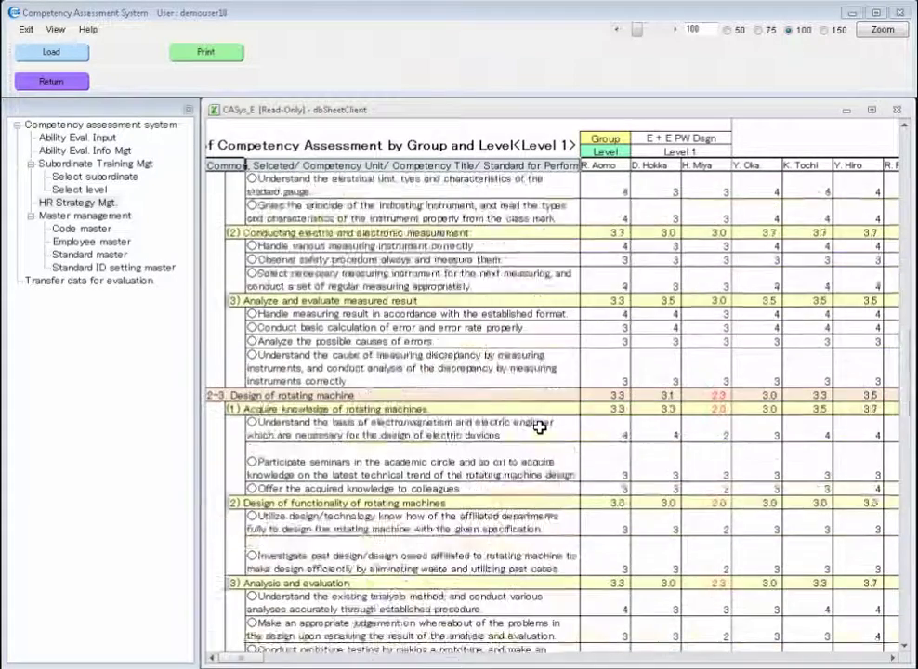
{"action": "scroll", "coordinate": [246, 168], "scroll_direction": "up", "scroll_amount": 10}
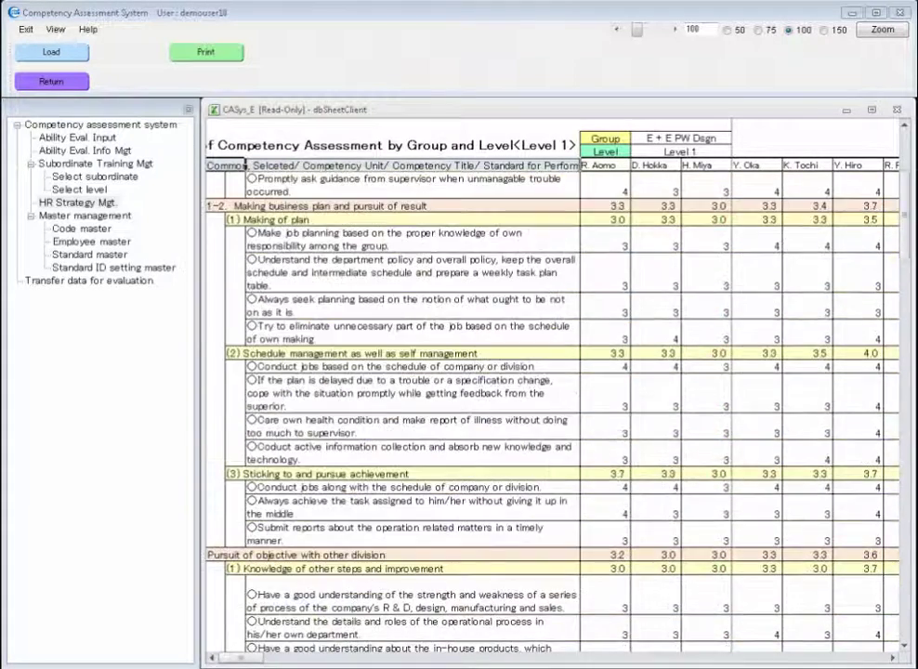
{"action": "scroll", "coordinate": [247, 167], "scroll_direction": "up", "scroll_amount": 4}
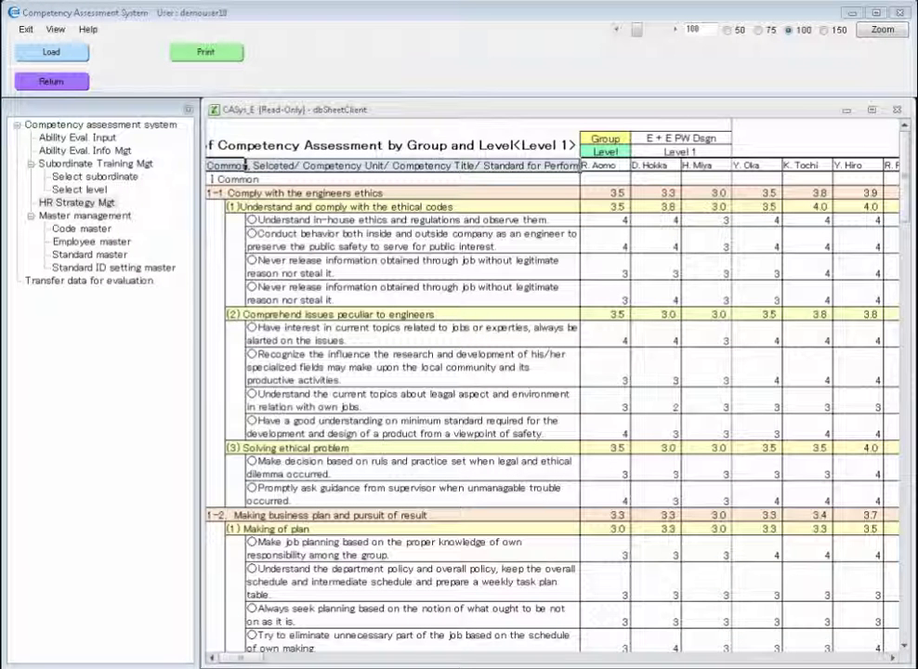